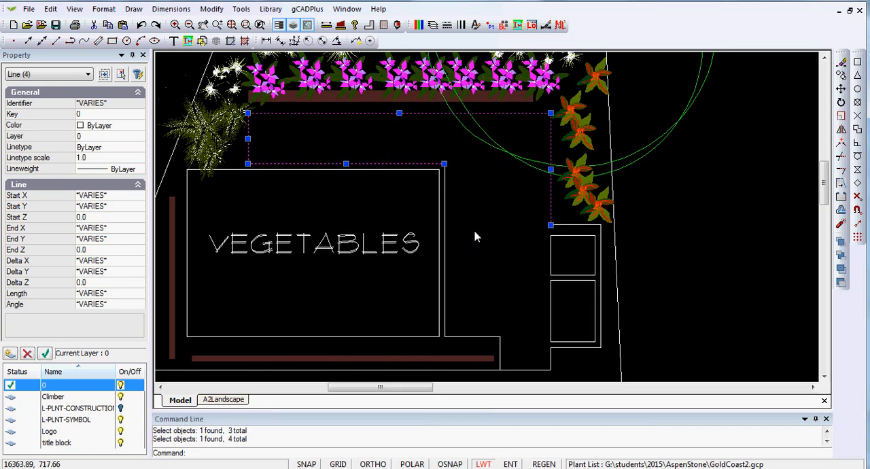
Add the remaining outline segments of the path beside the vegetable bed to the selection and join all the lines into one polyline.
click(444, 273)
click(486, 336)
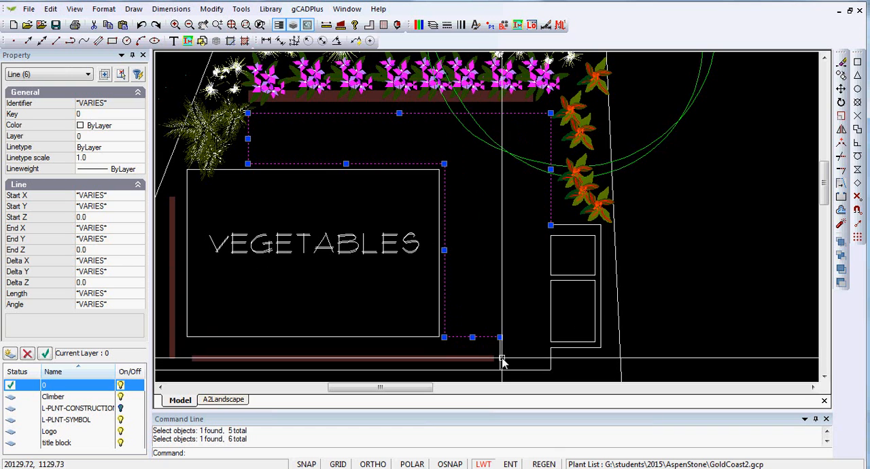
click(501, 360)
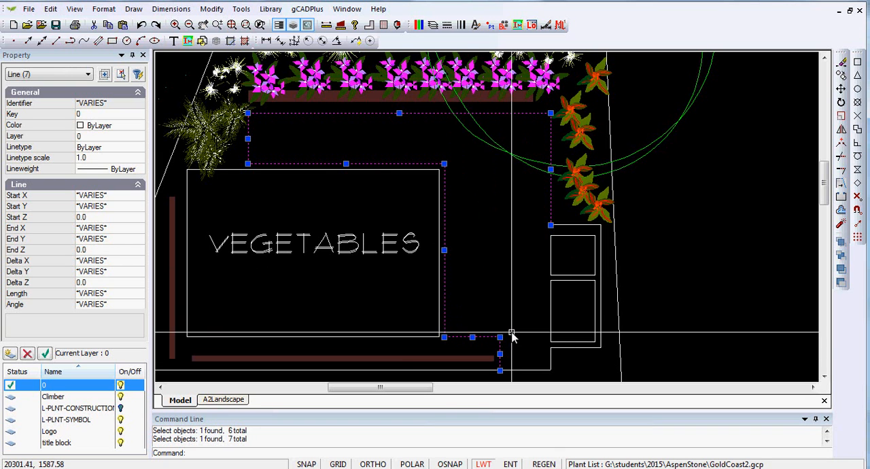
click(570, 225)
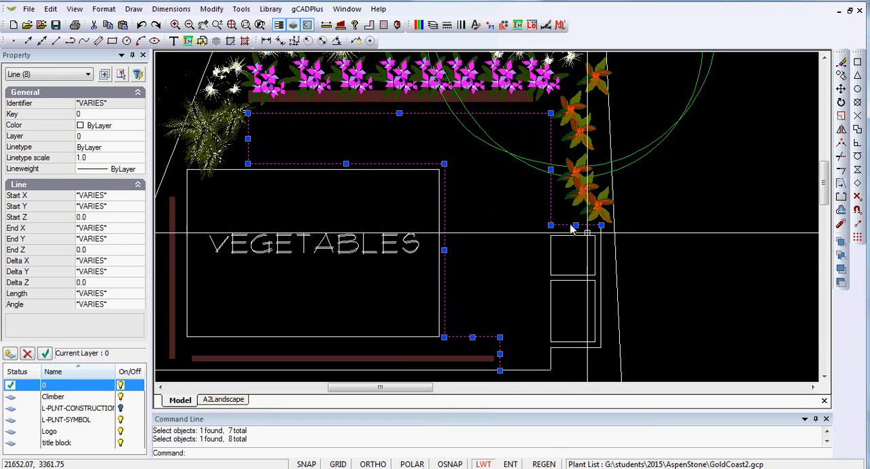
click(601, 299)
click(577, 347)
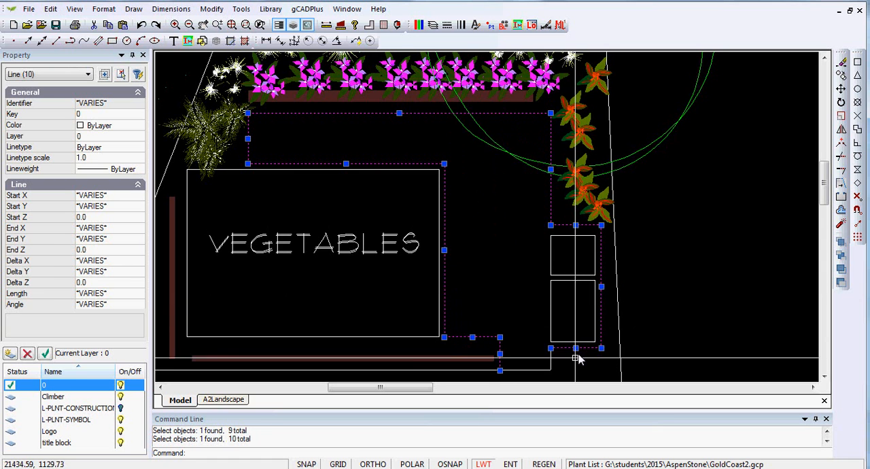
click(550, 360)
right_click(568, 367)
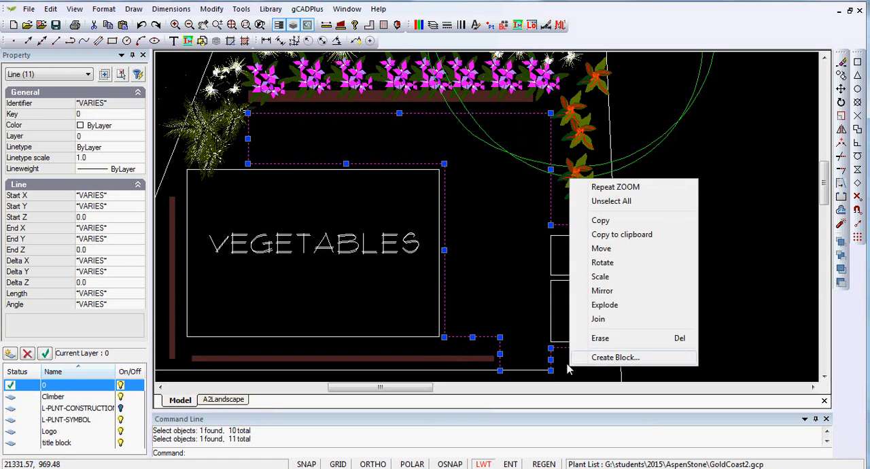
click(598, 318)
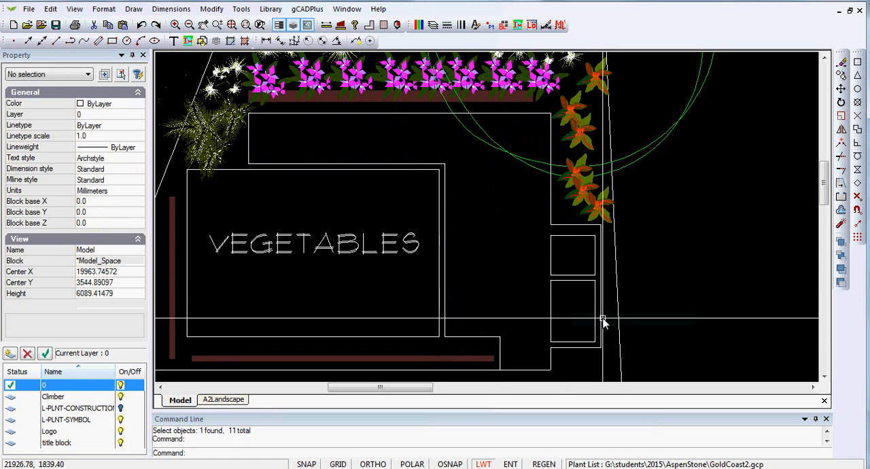
Inspect the joined path outline and the long polyline running across its open lower end.
click(572, 349)
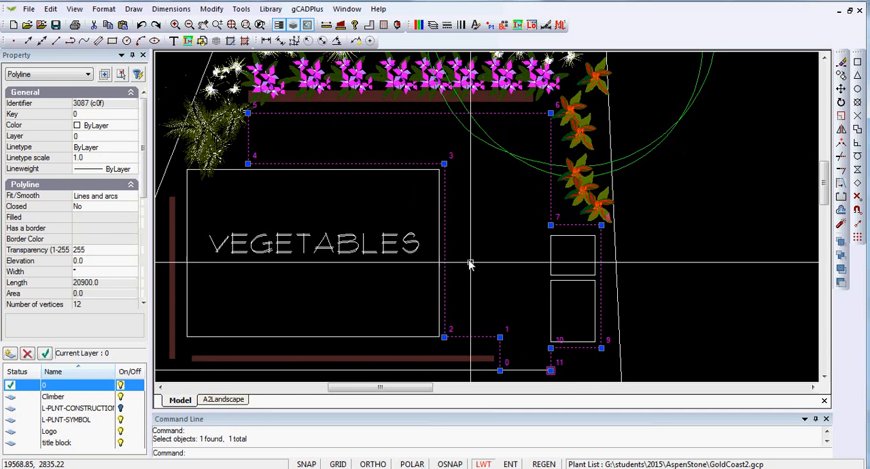
middle_drag(500, 316, 474, 235)
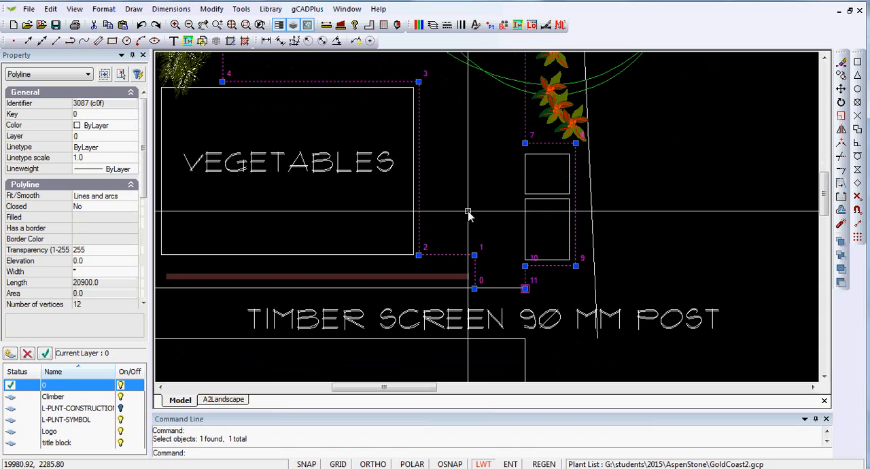
click(499, 289)
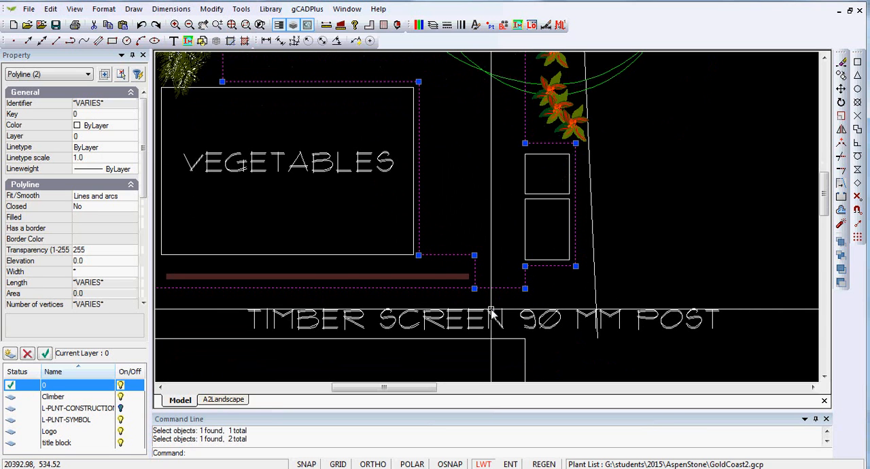
key(Escape)
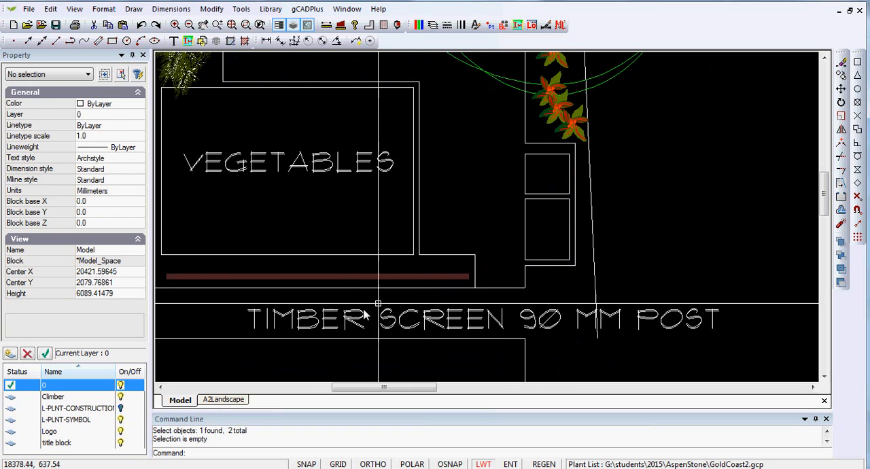
scroll(477, 288, up, 2)
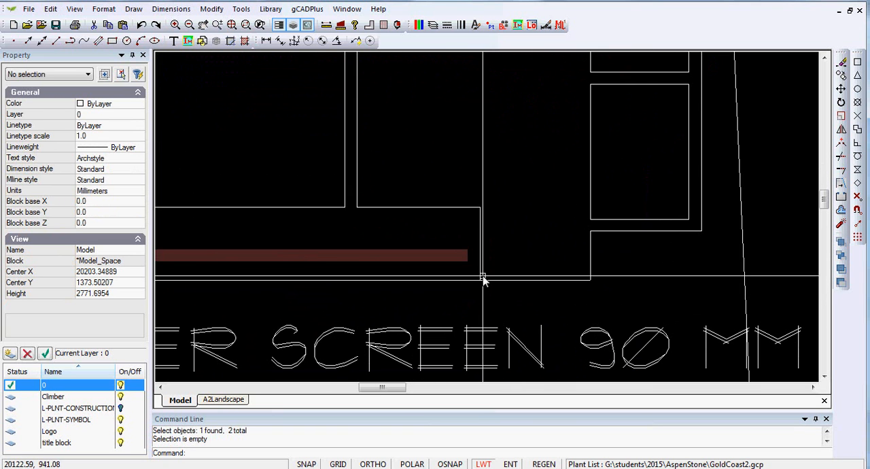
click(509, 283)
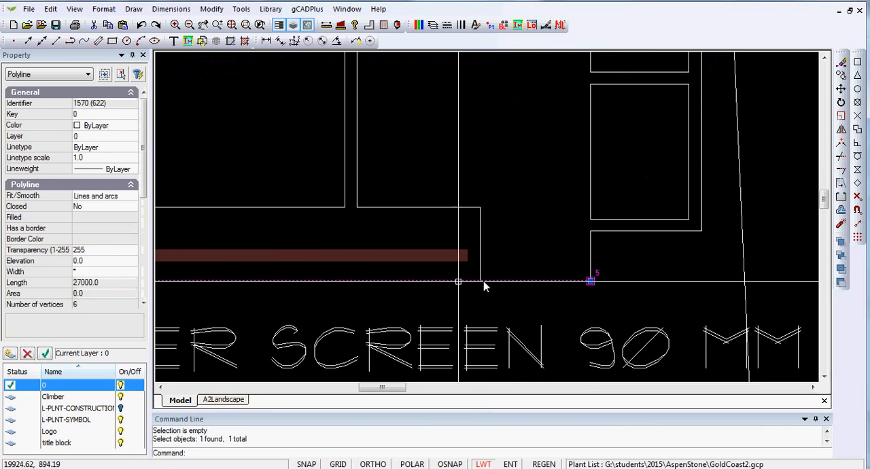
key(Escape)
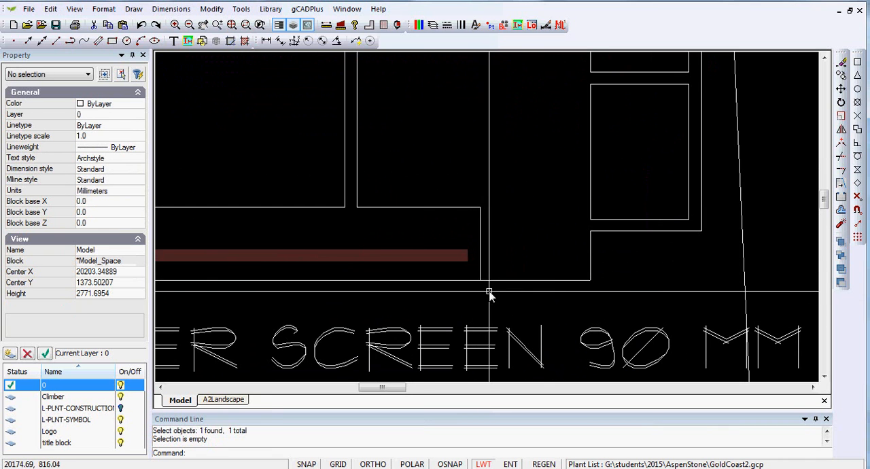
Break the long lower polyline at its intersection with the lower-left end of the path outline, and check both resulting pieces.
click(209, 9)
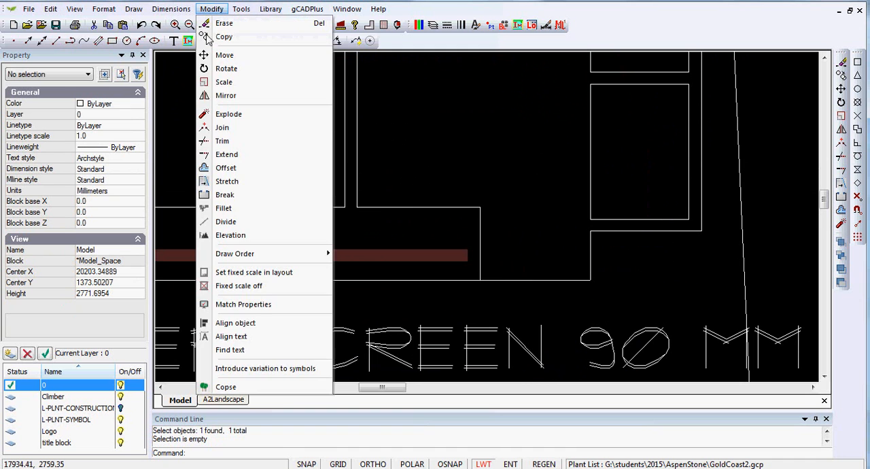
click(227, 195)
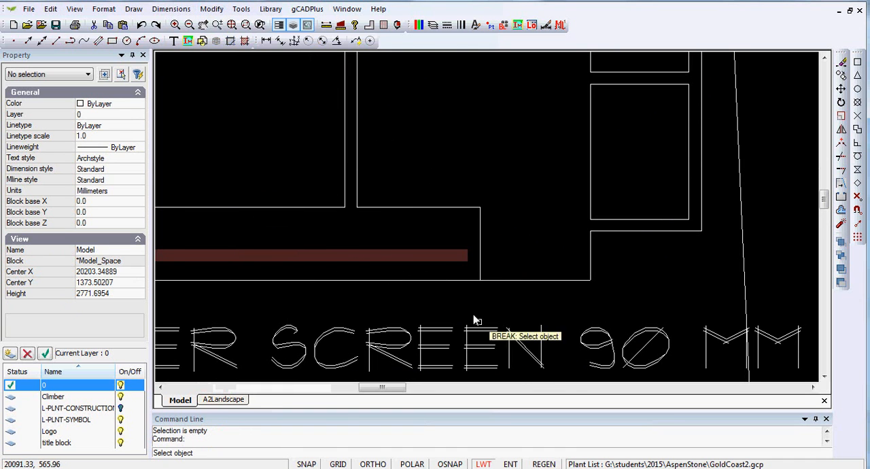
click(517, 280)
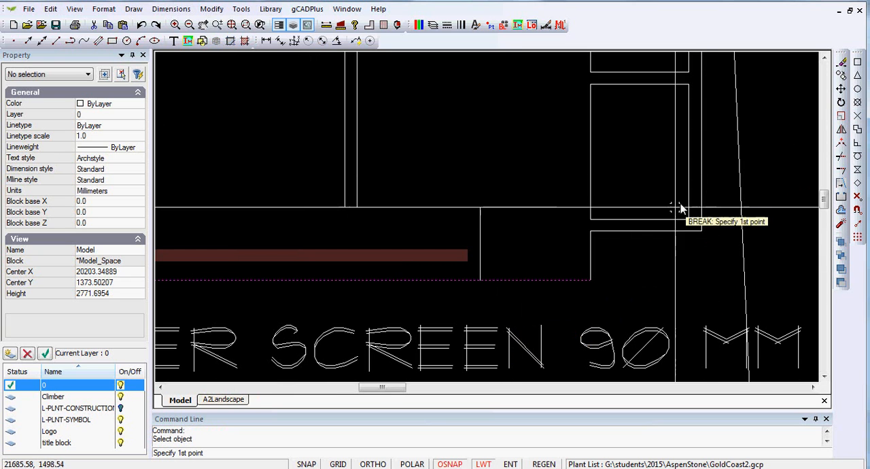
click(480, 279)
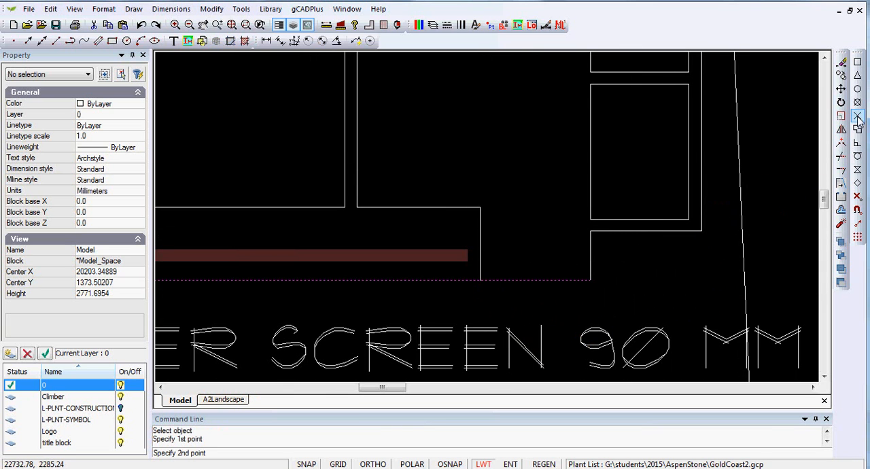
key(F3)
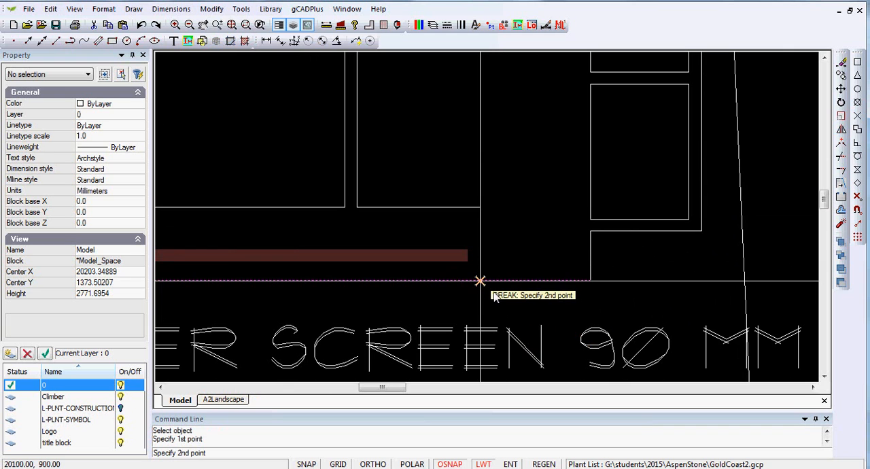
click(500, 310)
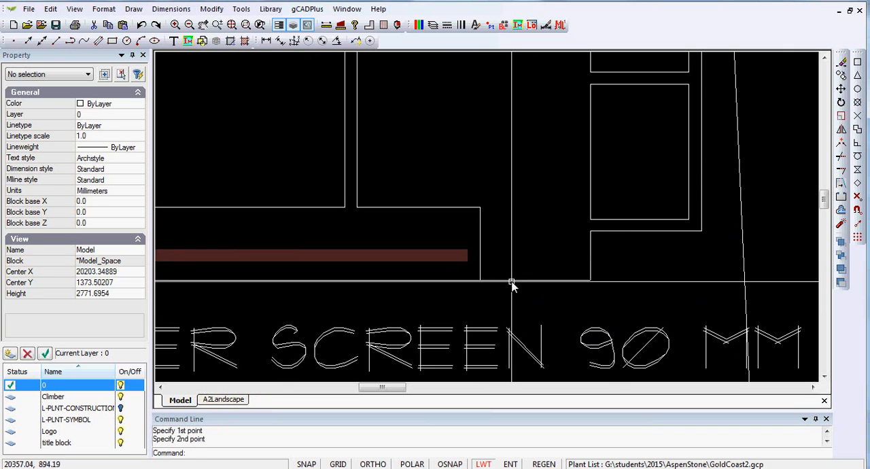
click(507, 282)
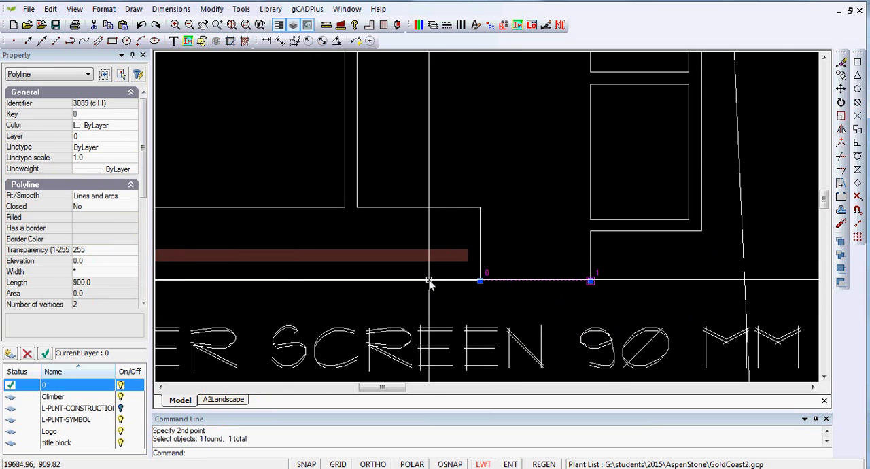
click(435, 282)
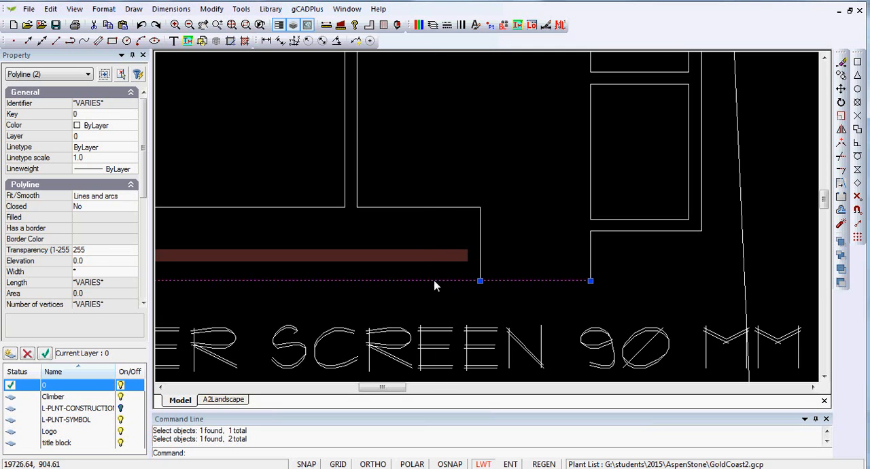
key(Escape)
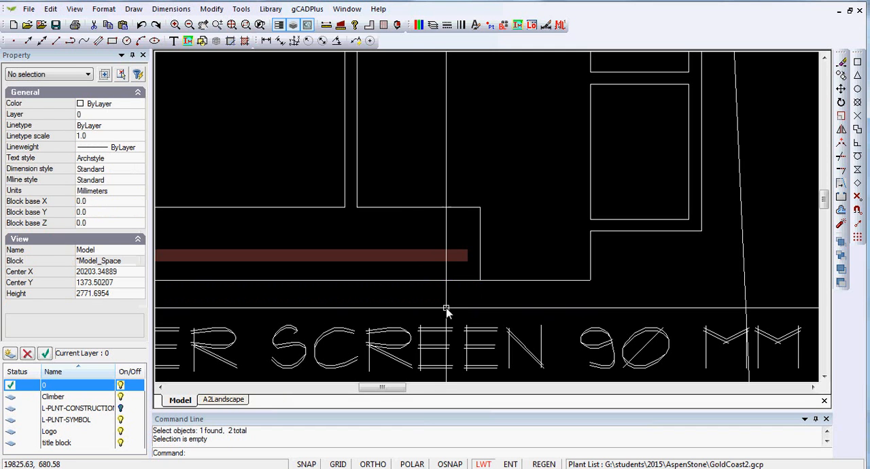
Join the path outline with the short segment across its lower end into one closed polyline.
click(485, 245)
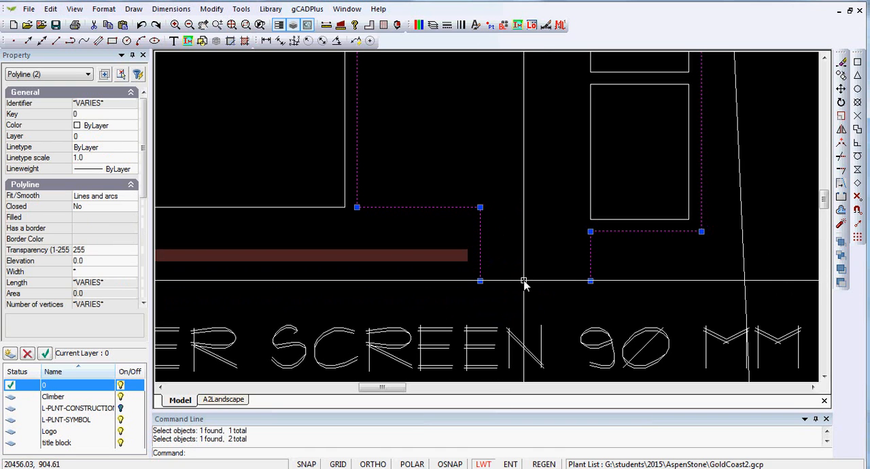
right_click(519, 236)
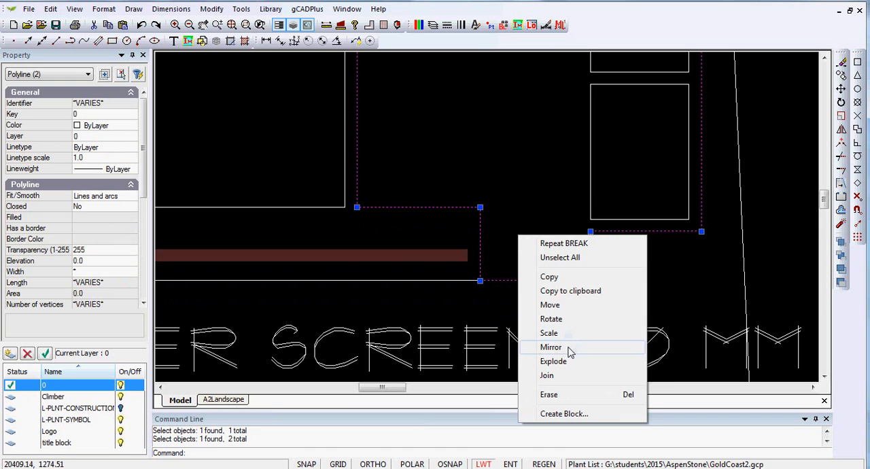
click(549, 377)
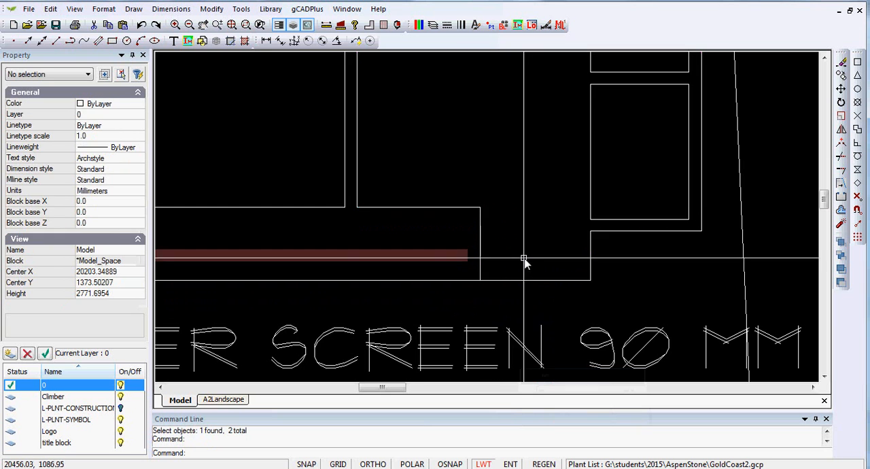
Hatch the closed path outline with the DOTS pattern at a scale of 1000.
scroll(524, 256, down, 2)
middle_drag(487, 191, 506, 267)
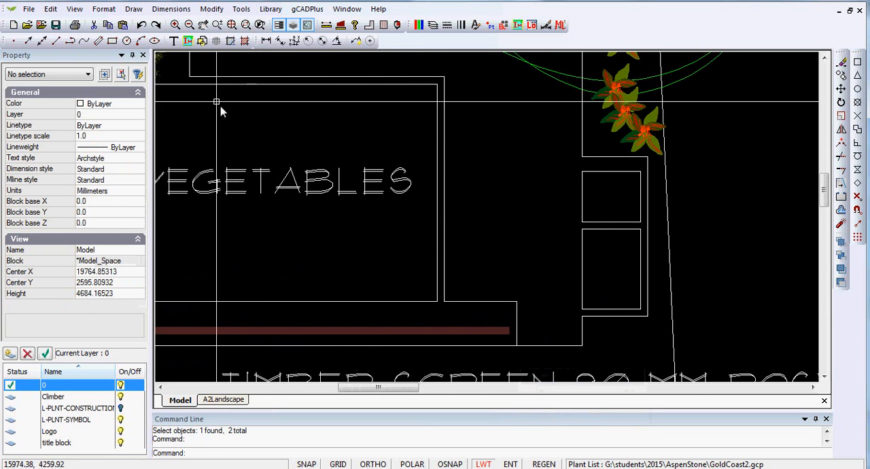
click(133, 9)
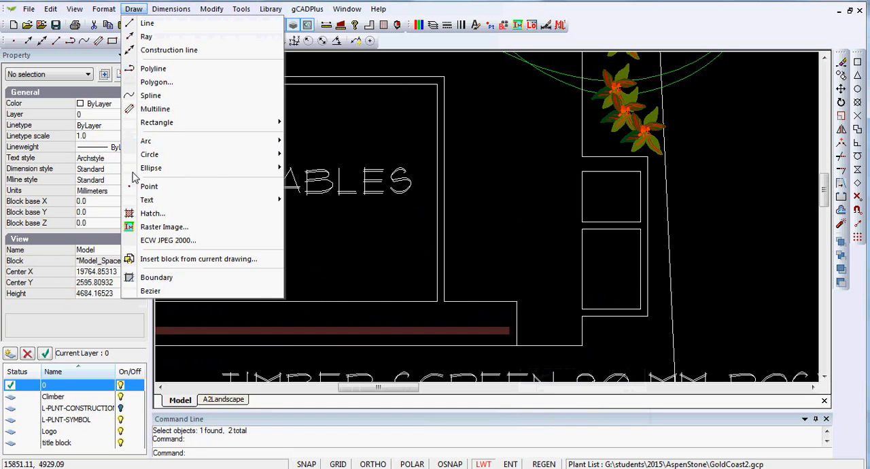
click(161, 211)
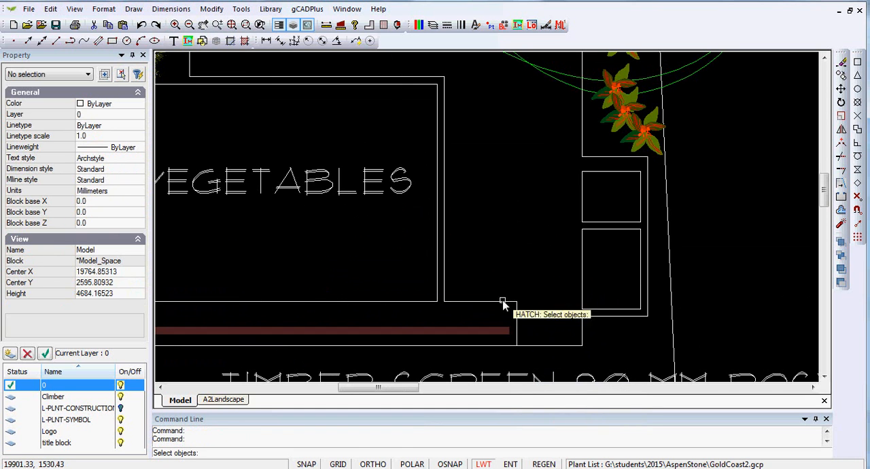
click(555, 346)
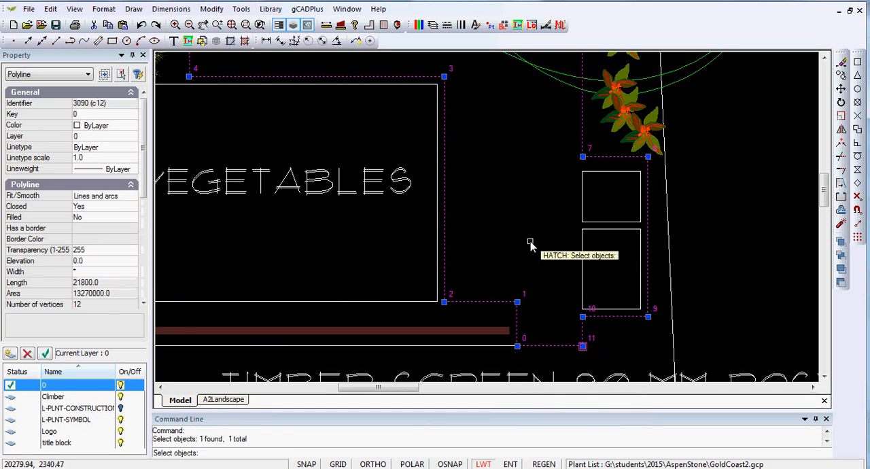
key(Return)
click(548, 186)
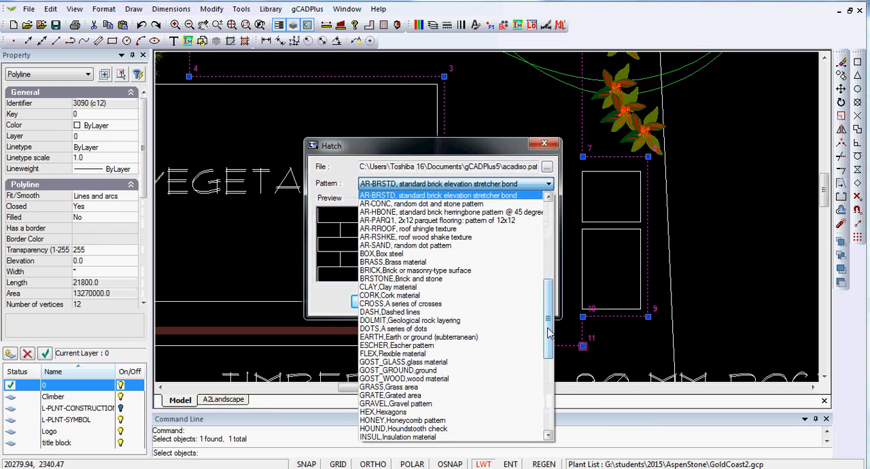
click(379, 336)
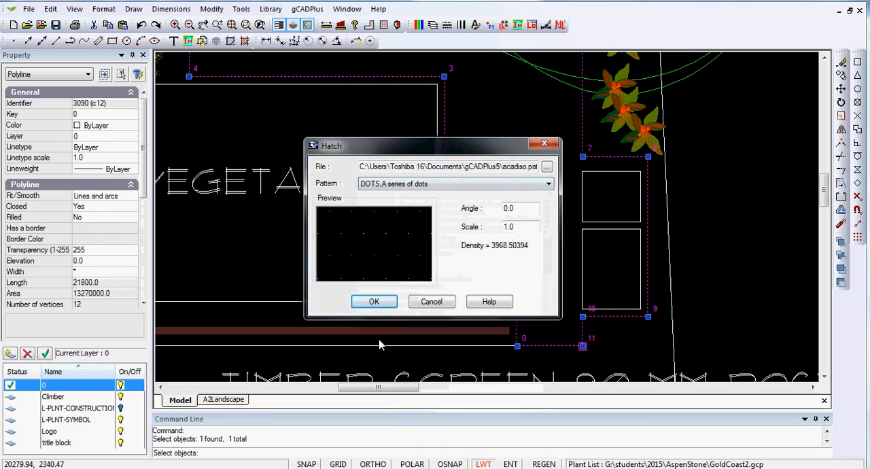
click(519, 225)
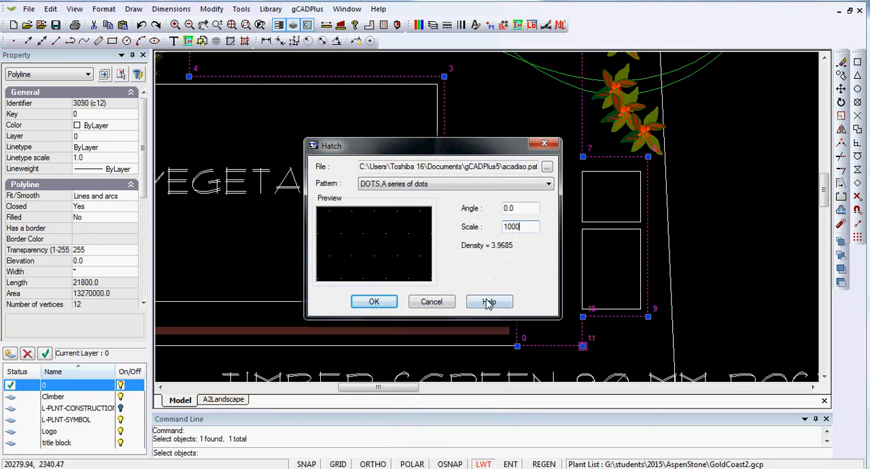
click(375, 302)
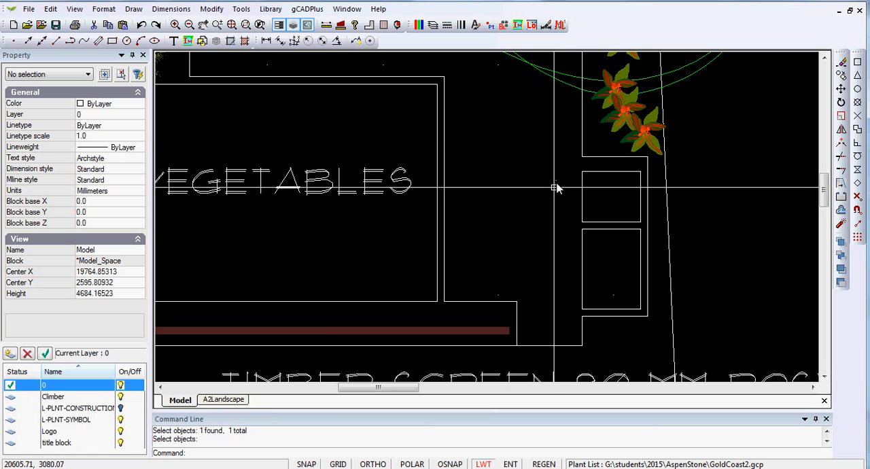
Set the scale of the path's dot hatch to 50.
scroll(557, 187, down, 3)
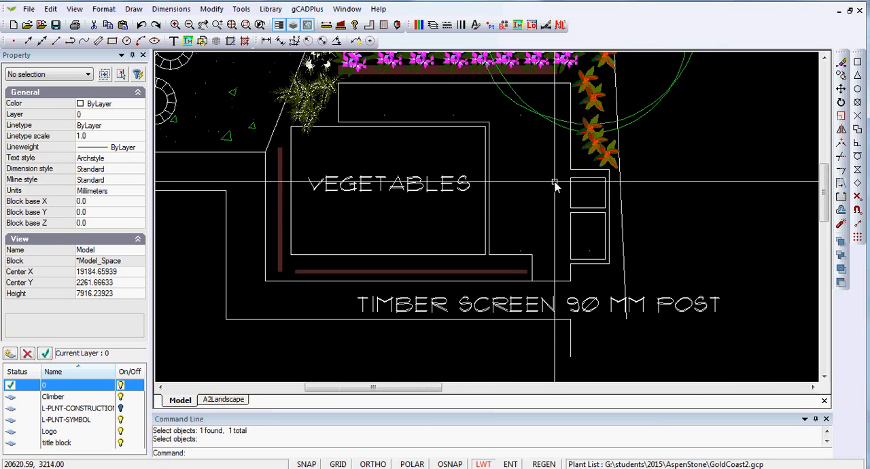
click(542, 171)
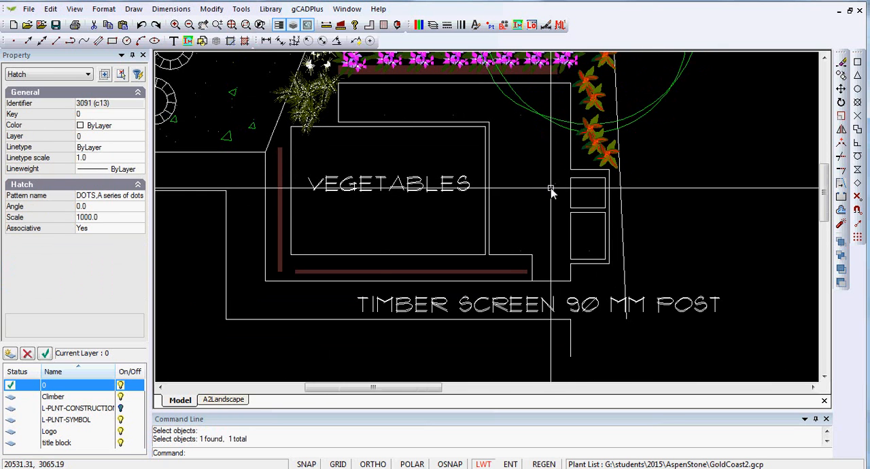
click(100, 216)
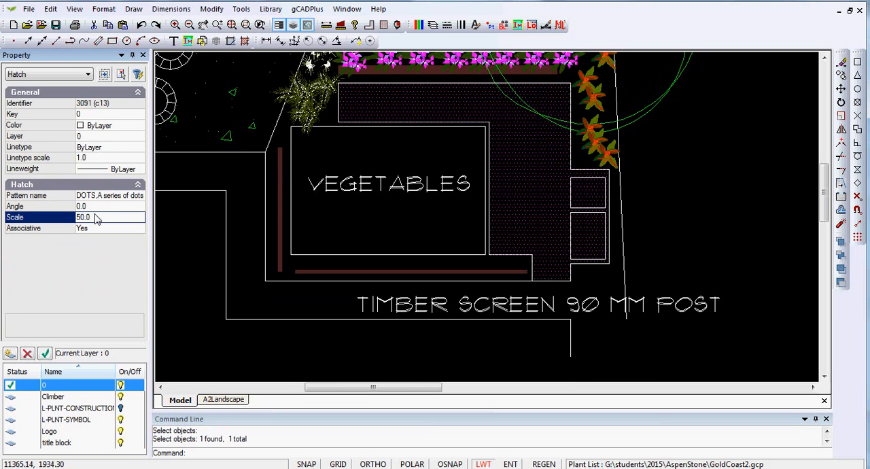
key(Escape)
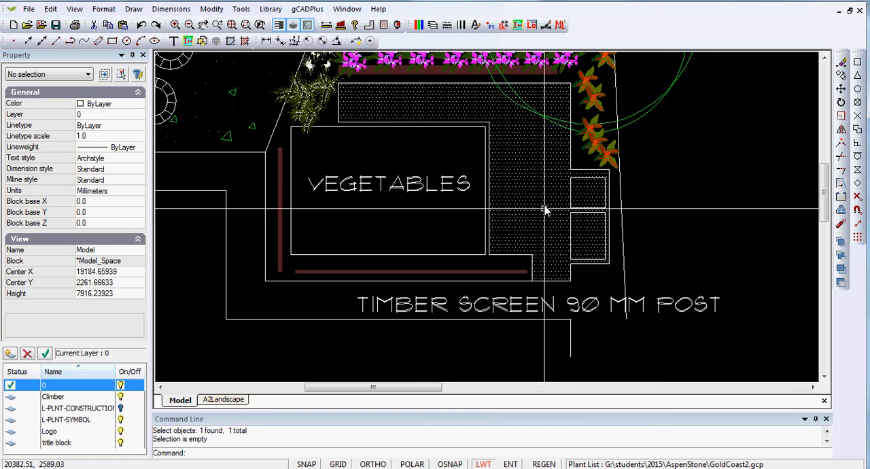
Offset the upper of the two small rectangles beside the path inward by a distance of 90.
scroll(545, 216, up, 1)
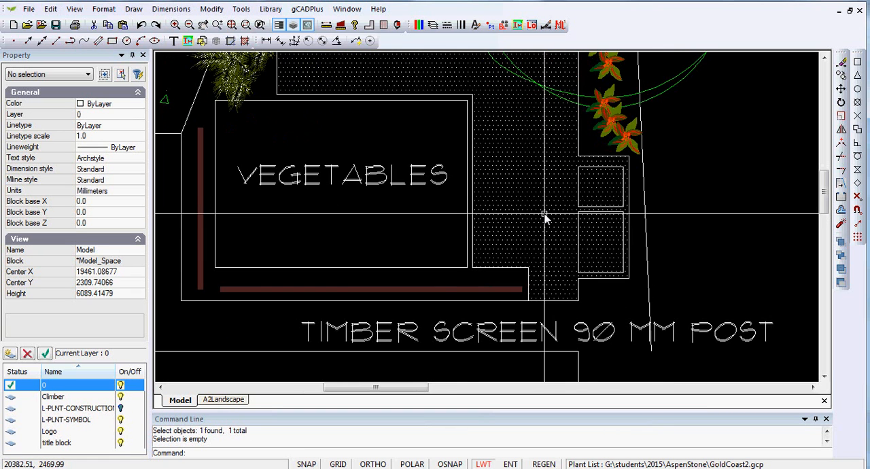
scroll(562, 188, up, 2)
scroll(615, 174, up, 1)
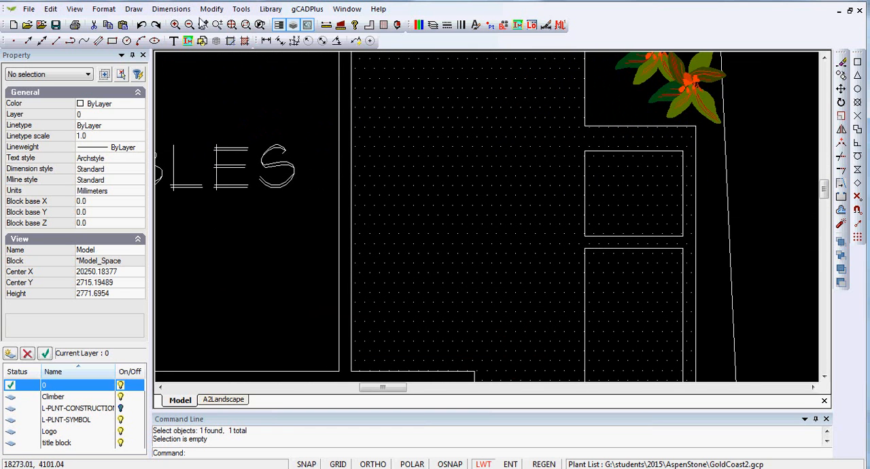
click(211, 9)
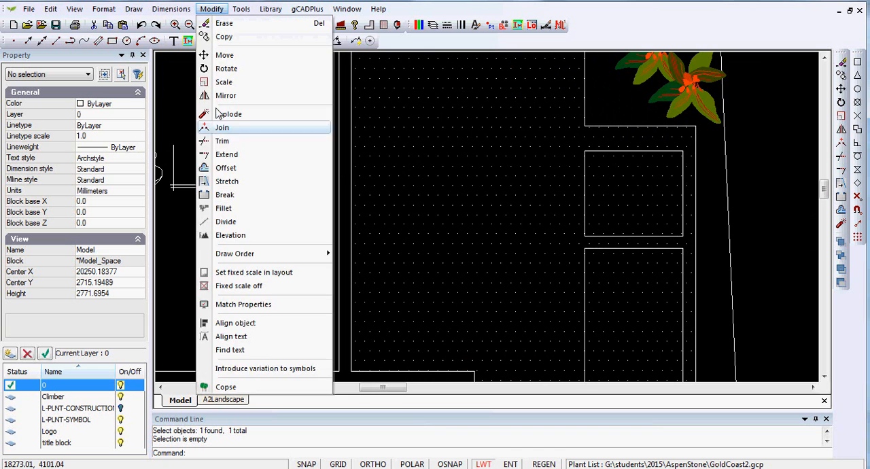
click(225, 166)
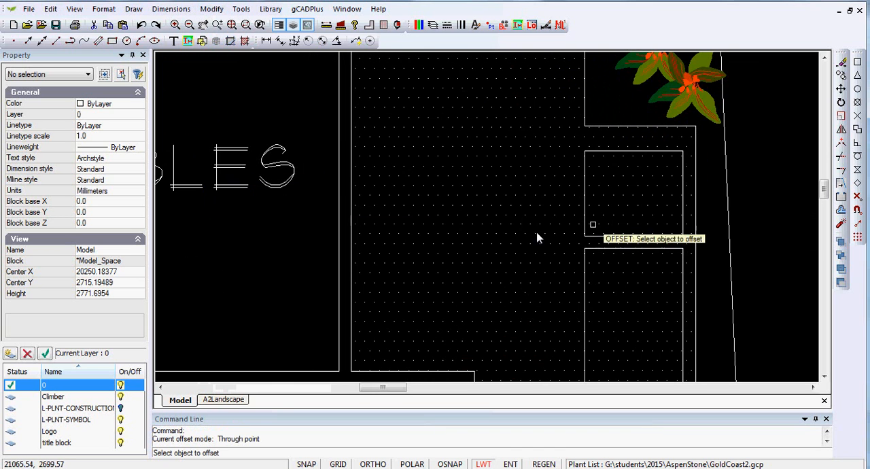
click(625, 153)
right_click(625, 158)
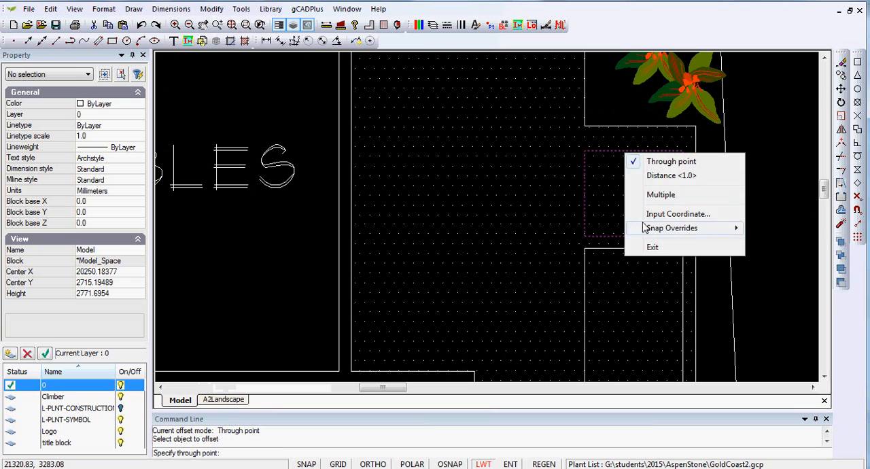
click(670, 178)
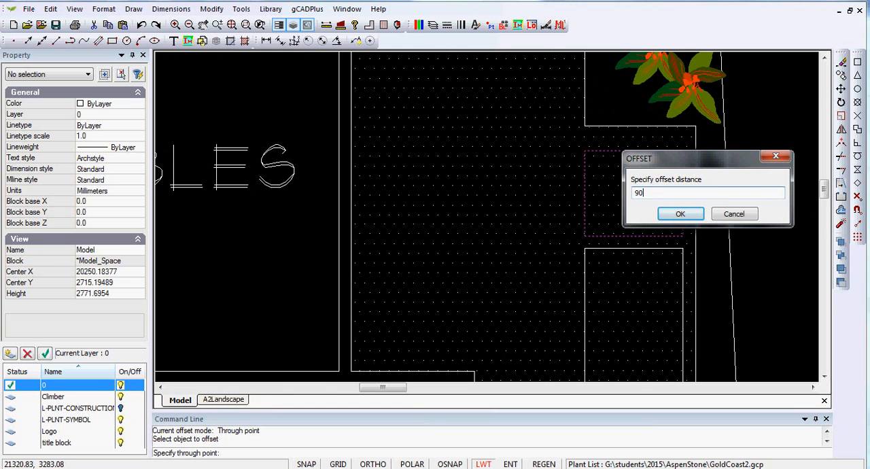
click(663, 215)
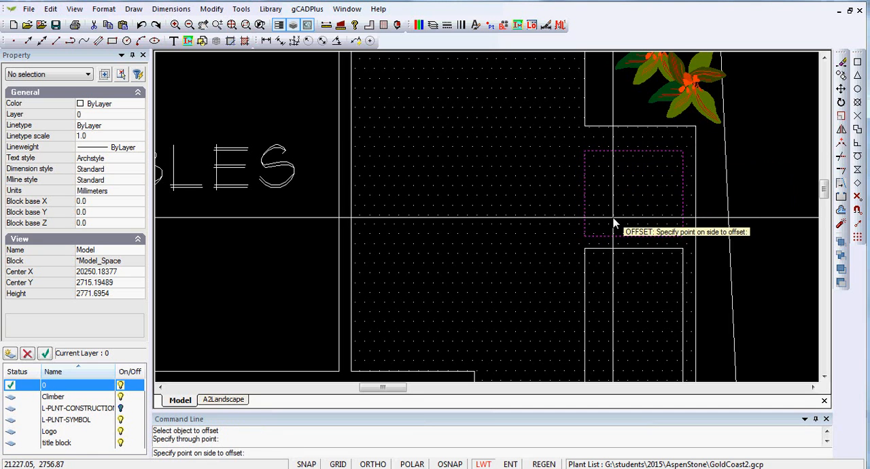
click(612, 217)
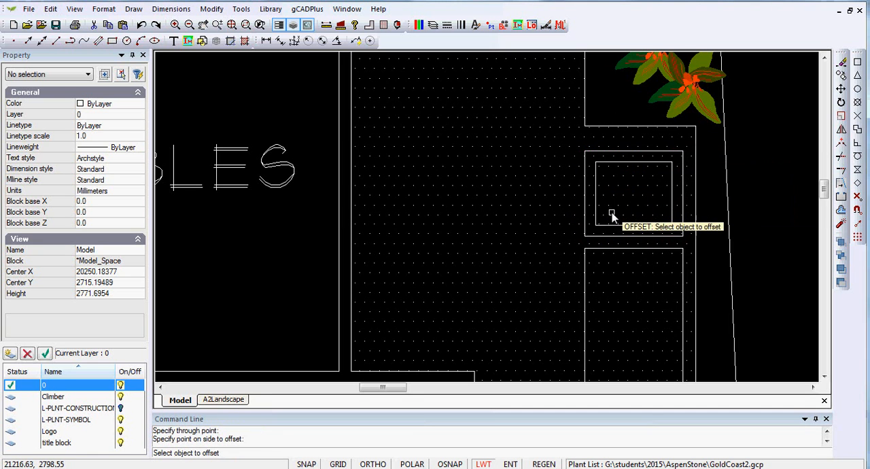
Offset the lower small rectangle beside the path inward by the same distance and end the Offset command.
click(650, 250)
click(649, 263)
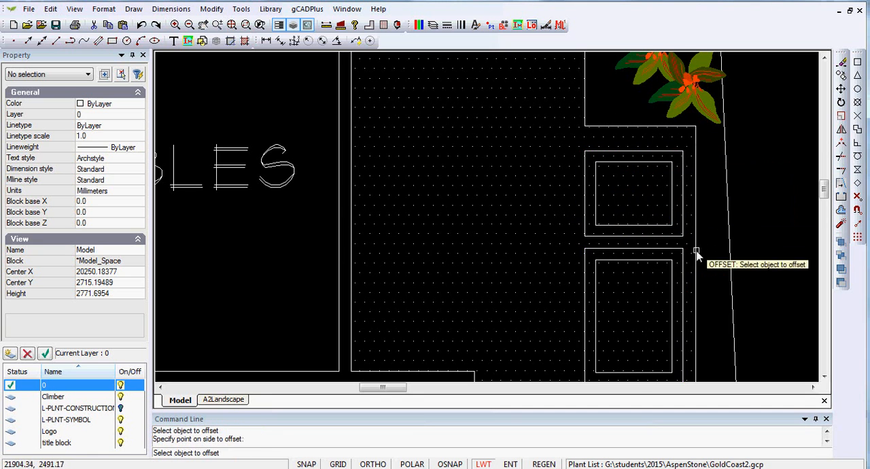
scroll(760, 252, down, 1)
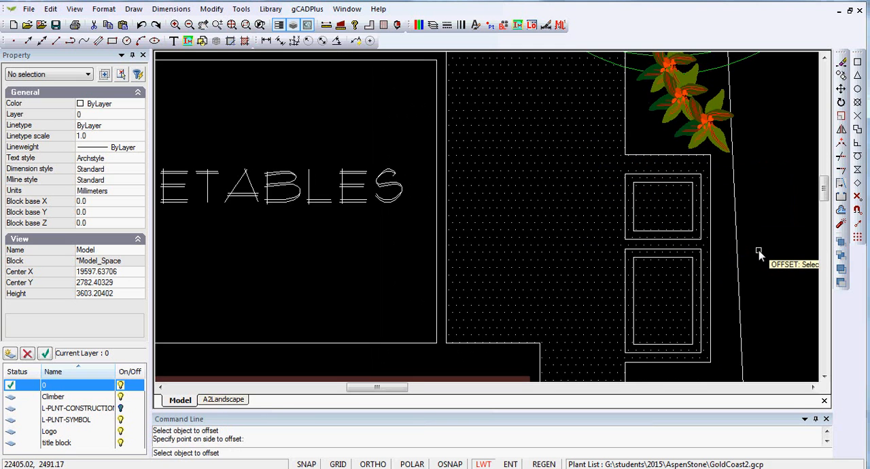
scroll(758, 251, up, 1)
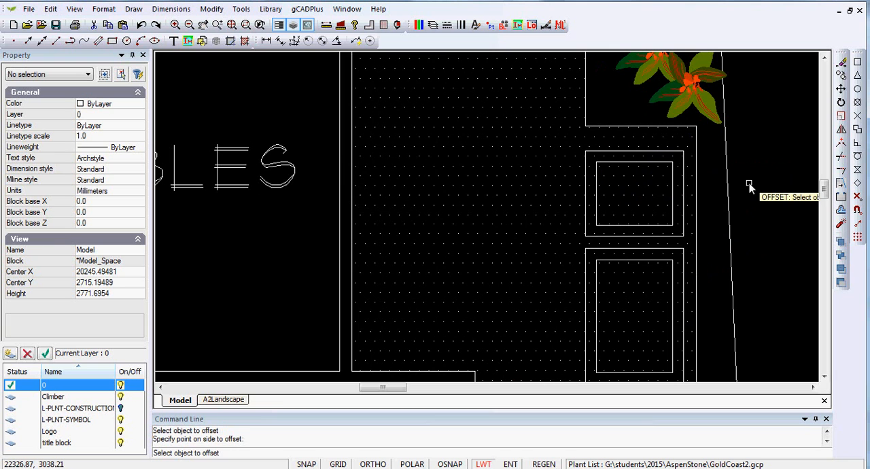
key(Escape)
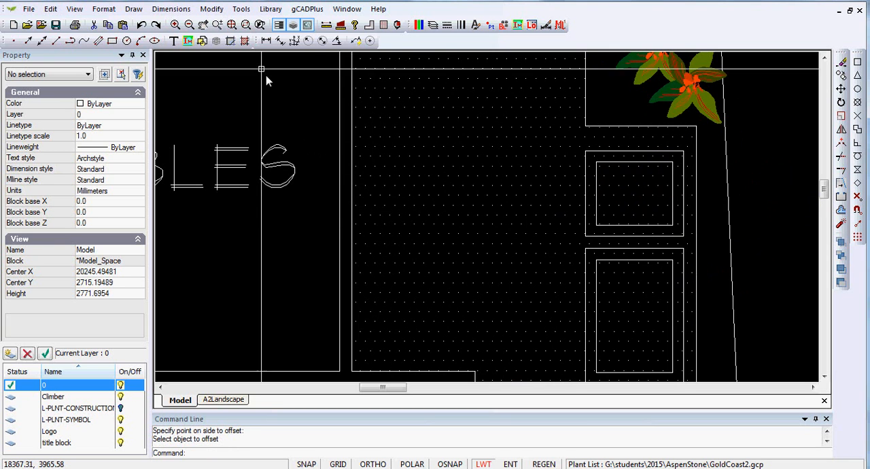
Send the path's dot hatch to the back of the draw order.
click(240, 9)
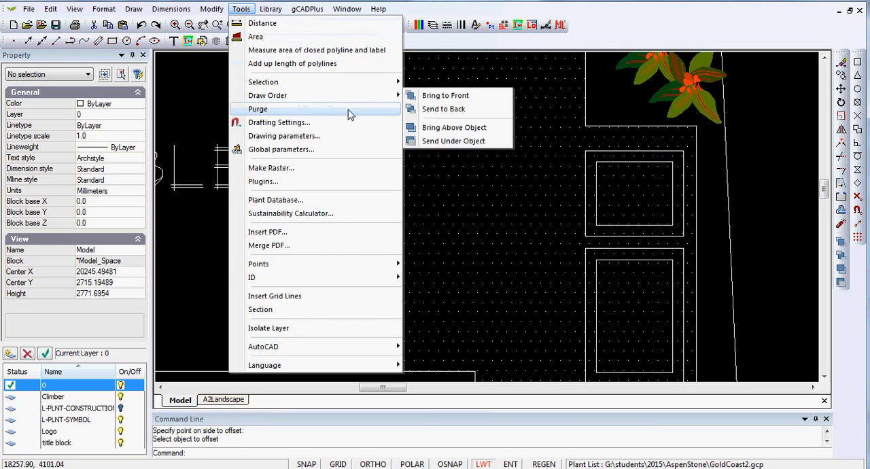
mouse_move(391, 101)
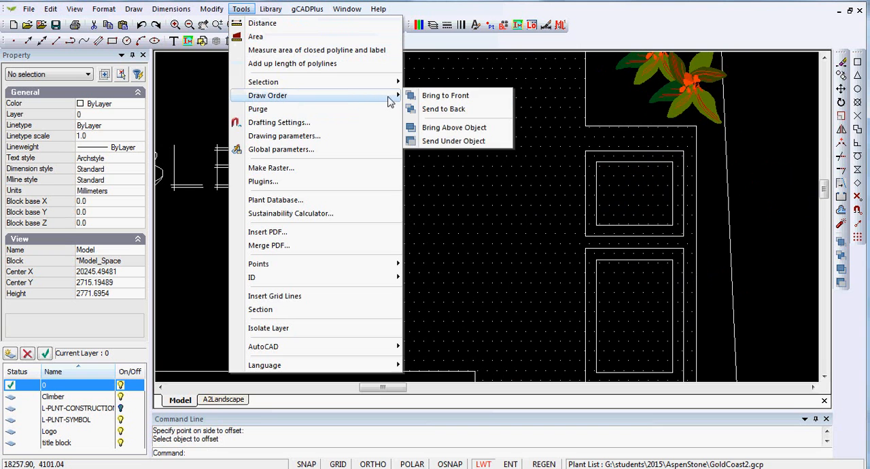
click(442, 109)
click(477, 195)
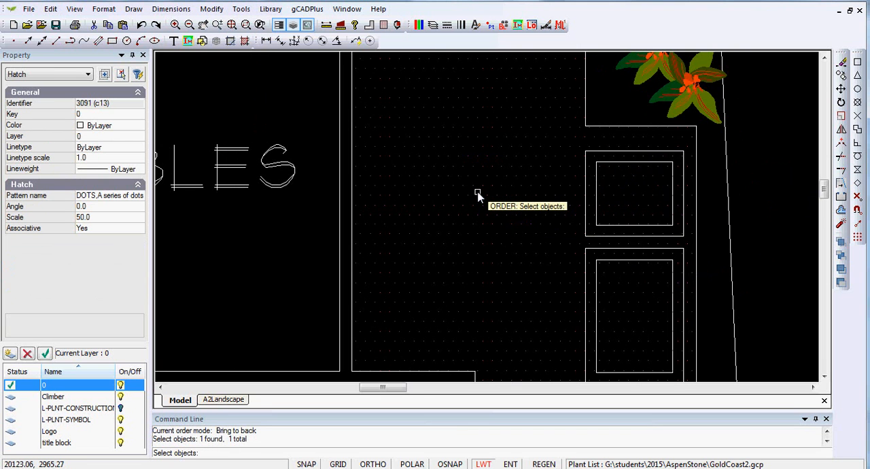
key(Return)
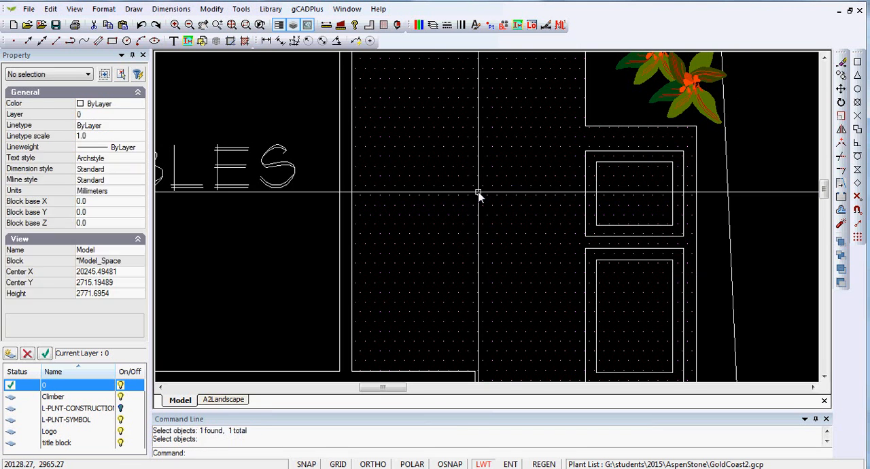
Examine the overall garden plan, the low stone retaining wall note, and the hatched path beside the vegetable bed.
scroll(498, 226, down, 4)
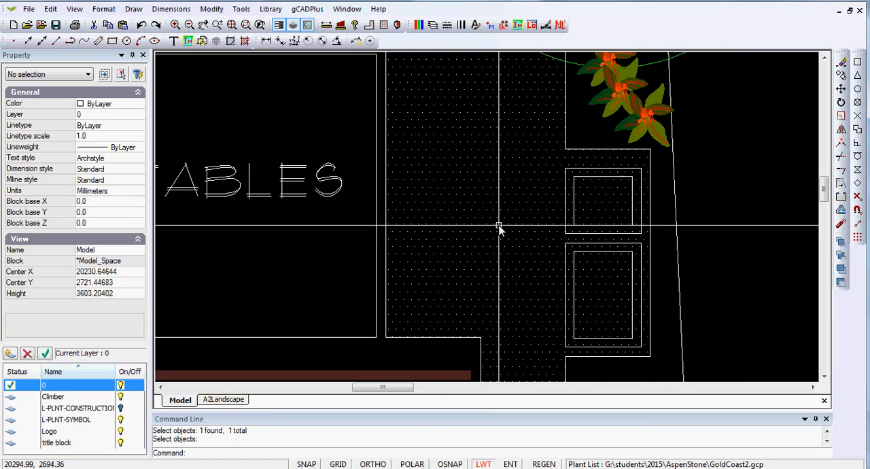
scroll(498, 226, down, 1)
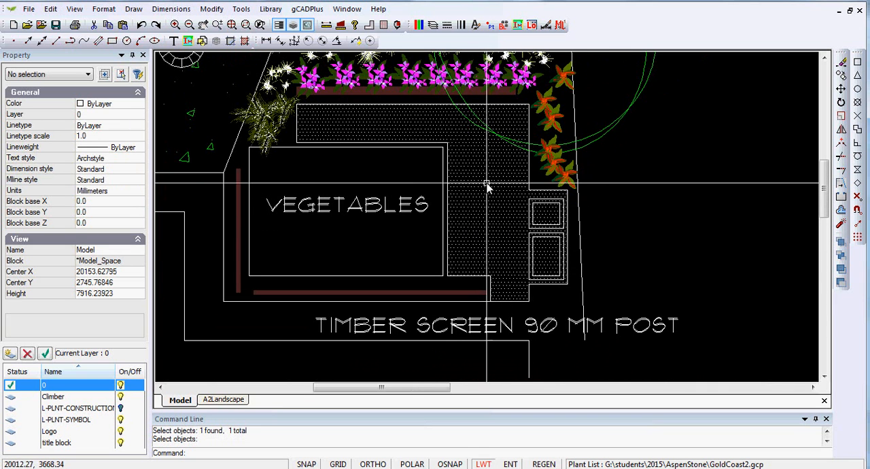
scroll(597, 265, down, 1)
scroll(596, 265, down, 3)
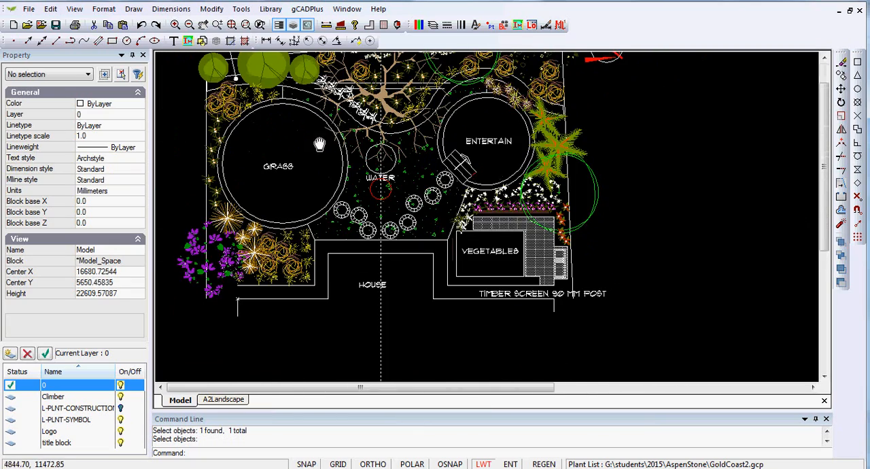
scroll(311, 127, up, 1)
scroll(340, 148, up, 2)
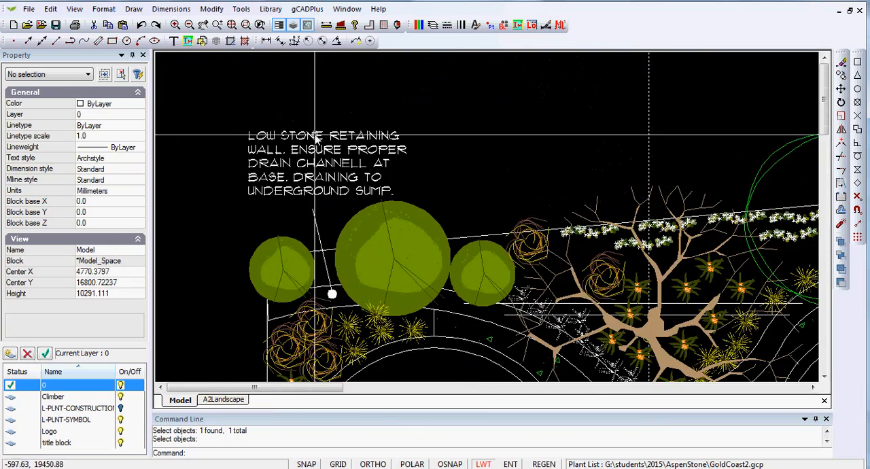
click(312, 153)
key(Escape)
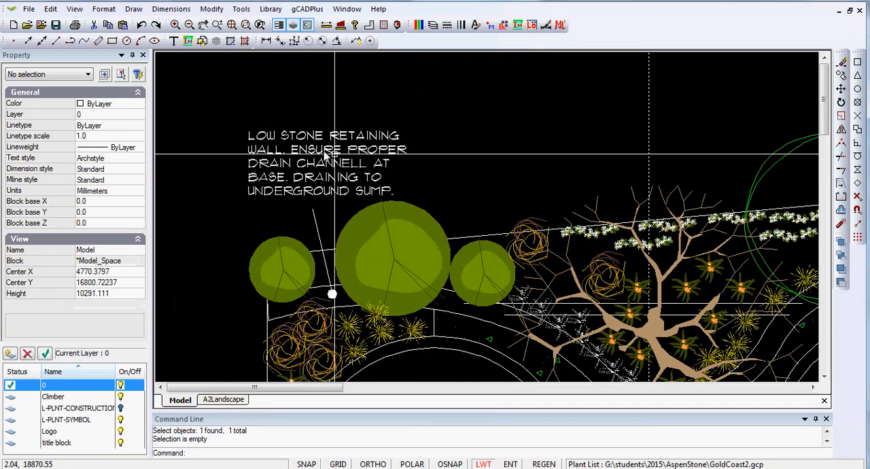
scroll(359, 169, down, 2)
middle_drag(508, 281, 308, 65)
scroll(370, 148, up, 1)
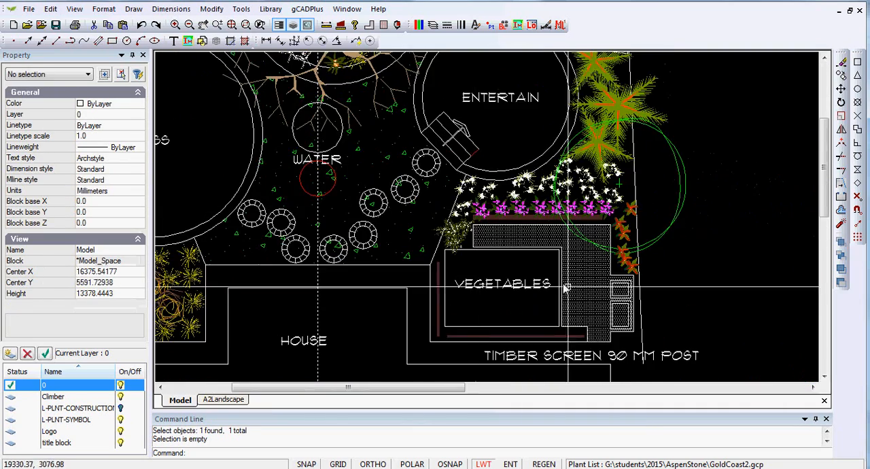
middle_drag(583, 306, 517, 230)
scroll(604, 221, up, 3)
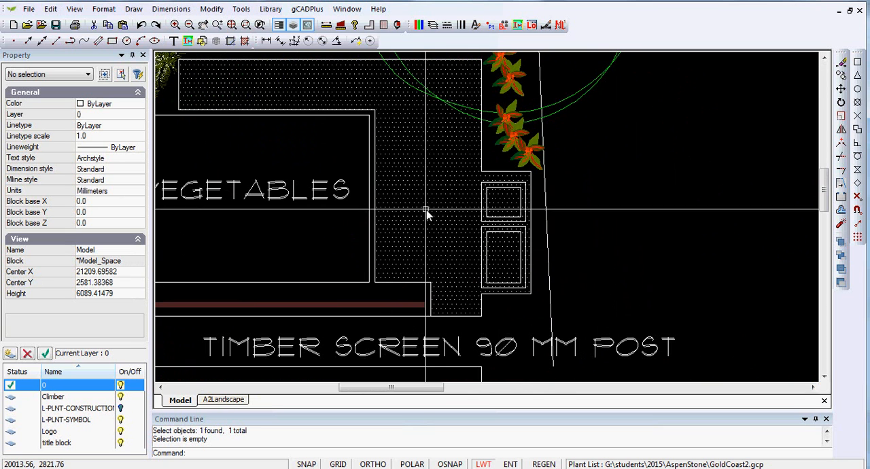
scroll(590, 242, down, 3)
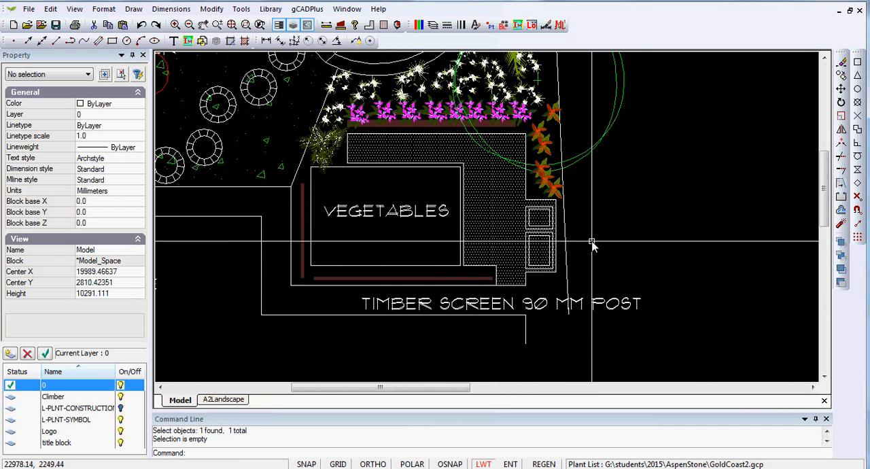